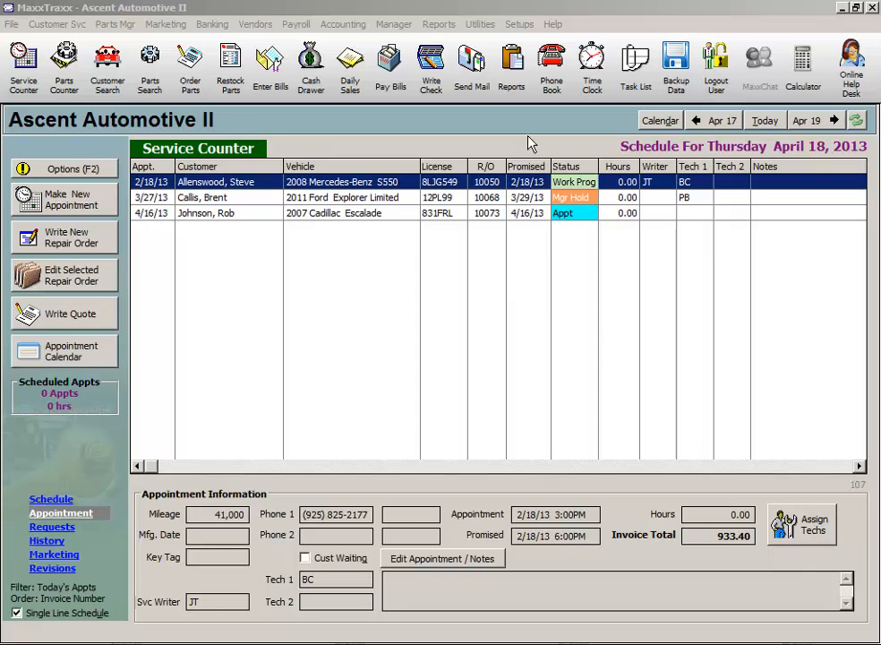
# - Open the Default Account Posting setup for accounting and payroll
pyautogui.click(519, 24)
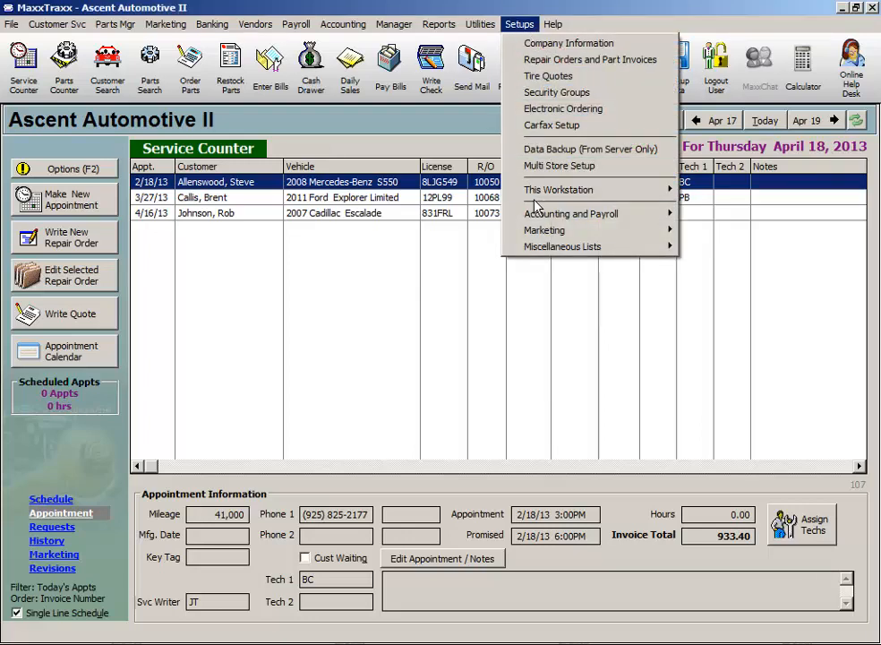
pyautogui.moveTo(532, 216)
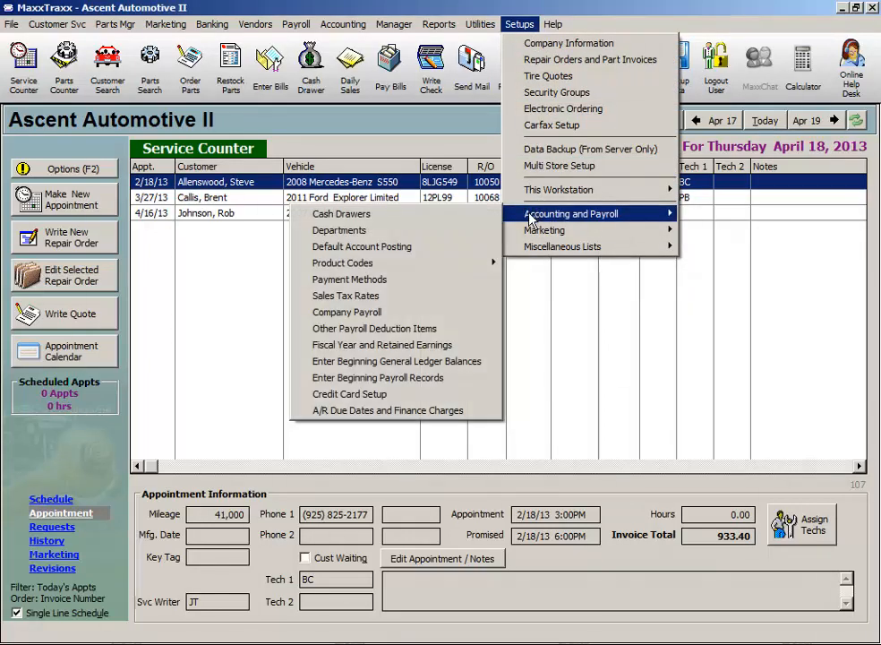
pyautogui.click(438, 250)
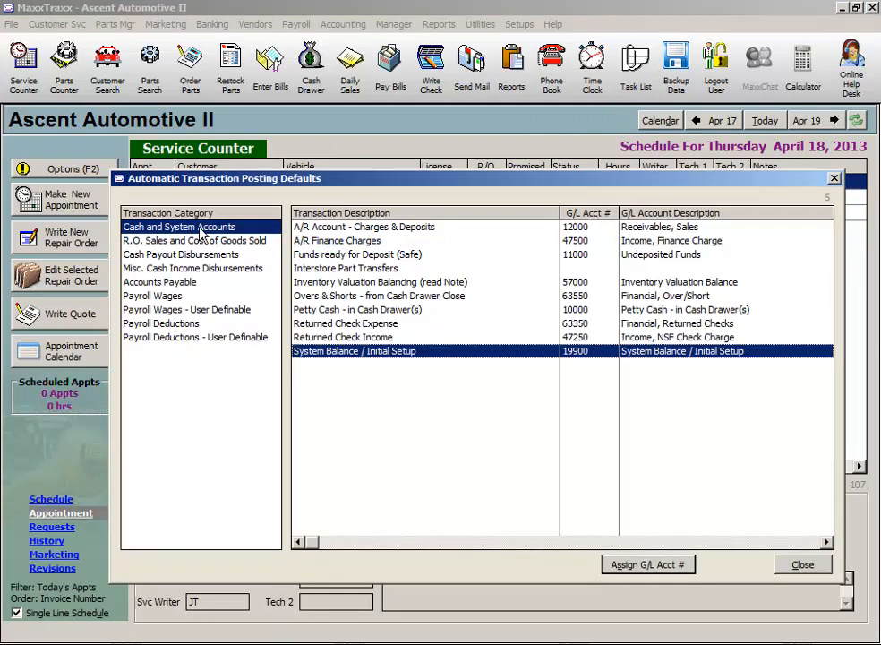
# - Examine the default G/L accounts for the cash and system, R.O. sales, cash payout, miscellaneous cash income and accounts payable transactions
pyautogui.click(338, 231)
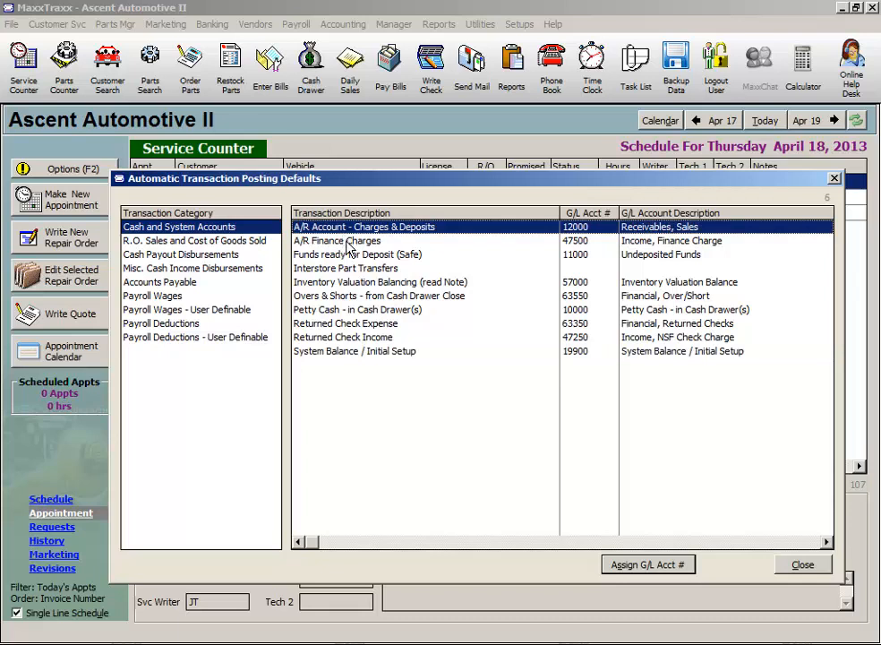
pyautogui.click(349, 242)
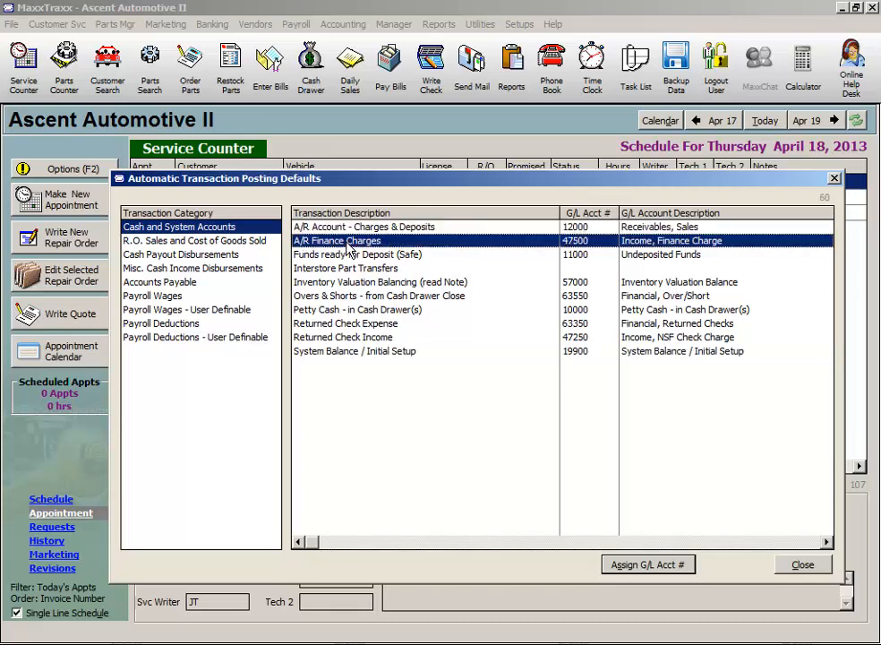
pyautogui.click(375, 338)
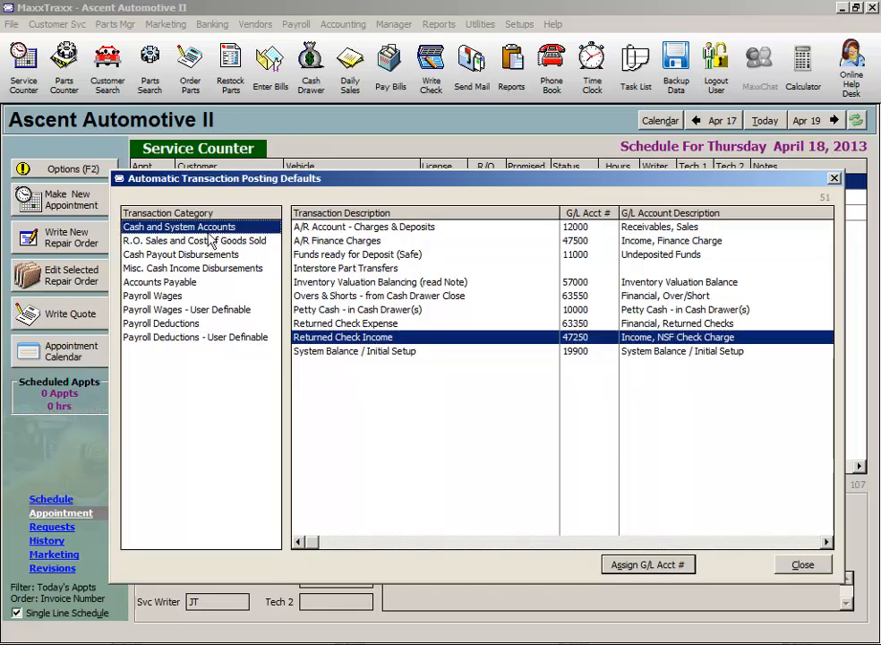
pyautogui.click(182, 243)
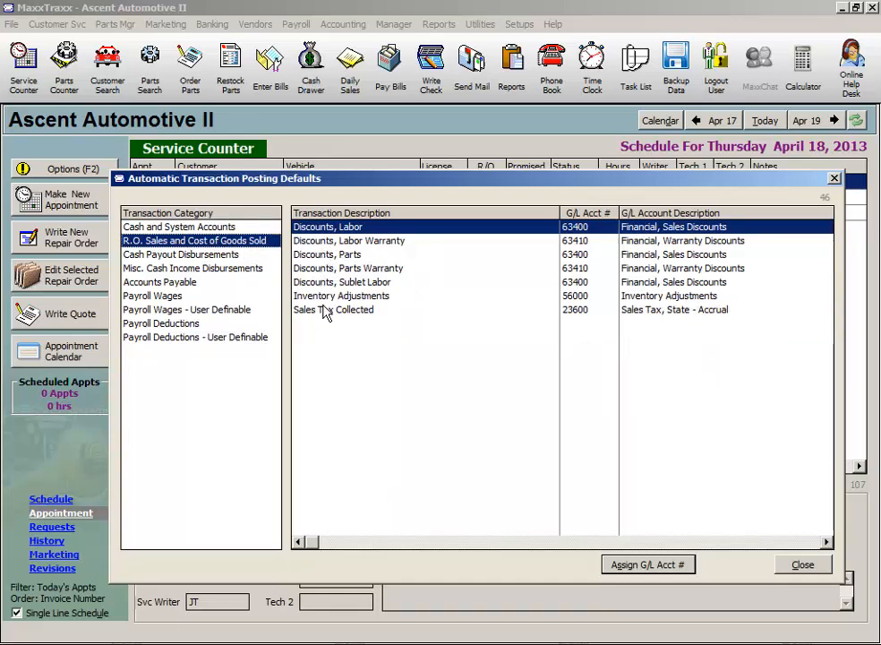
pyautogui.click(208, 255)
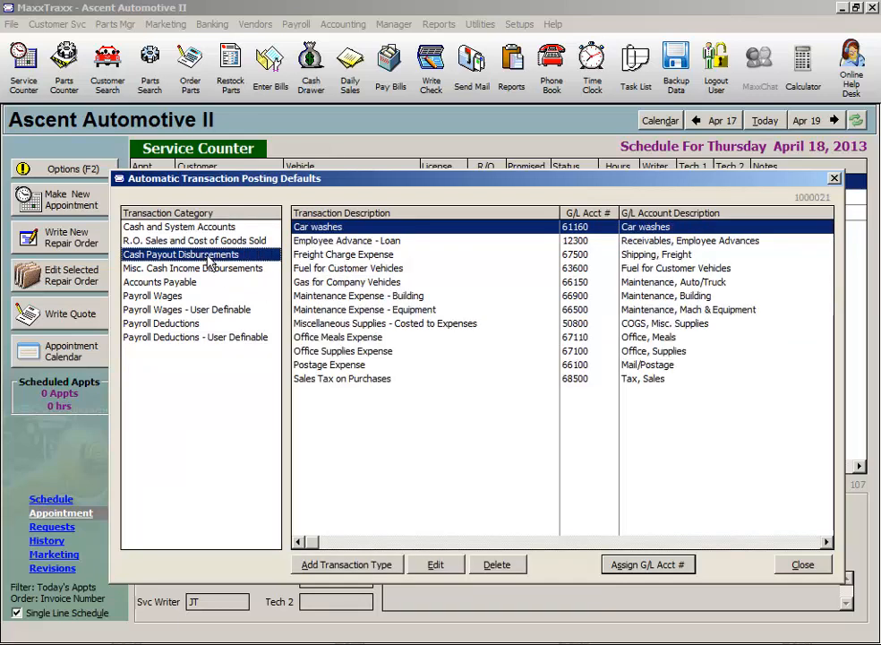
pyautogui.click(213, 270)
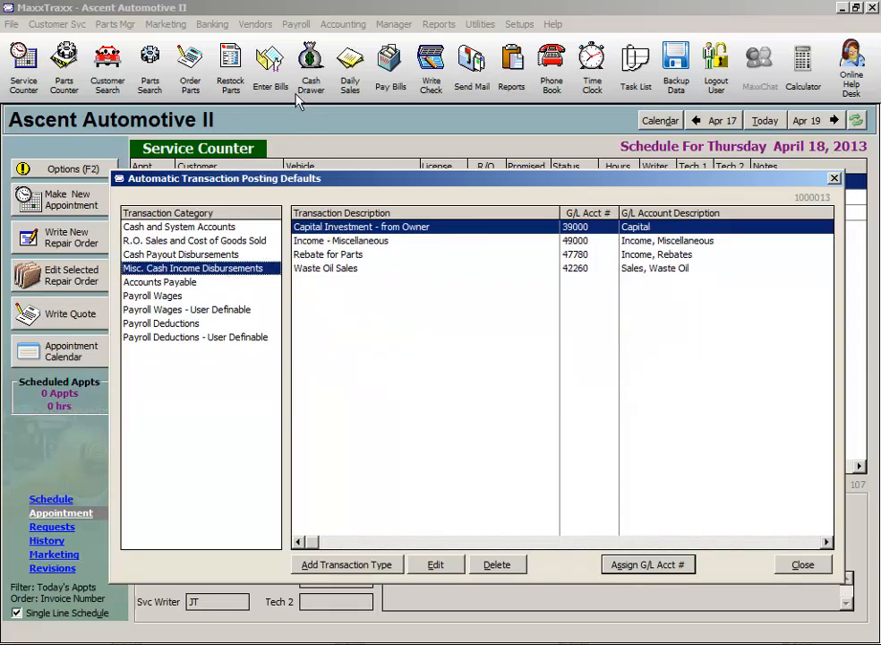
pyautogui.click(195, 282)
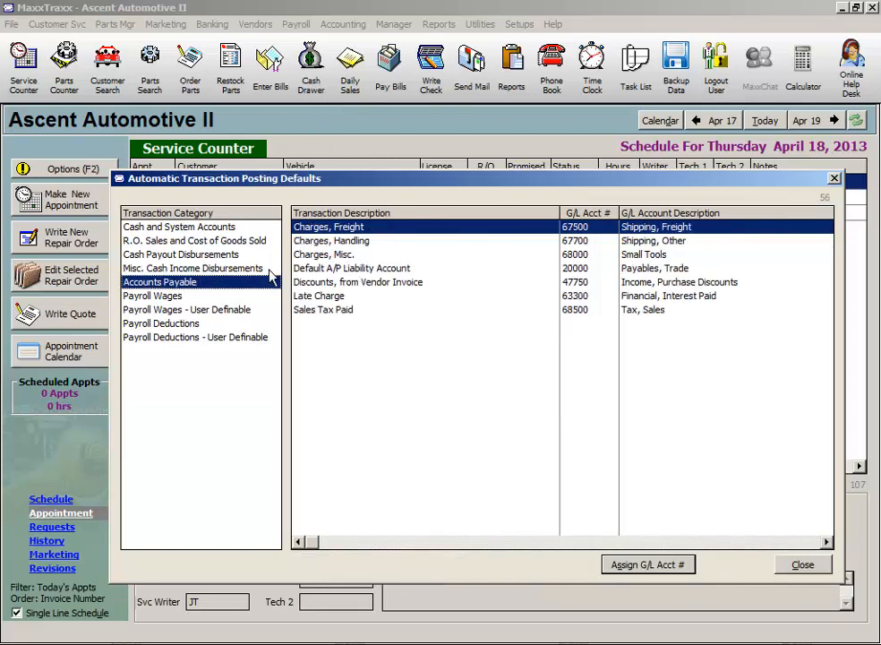
pyautogui.click(383, 231)
pyautogui.click(372, 242)
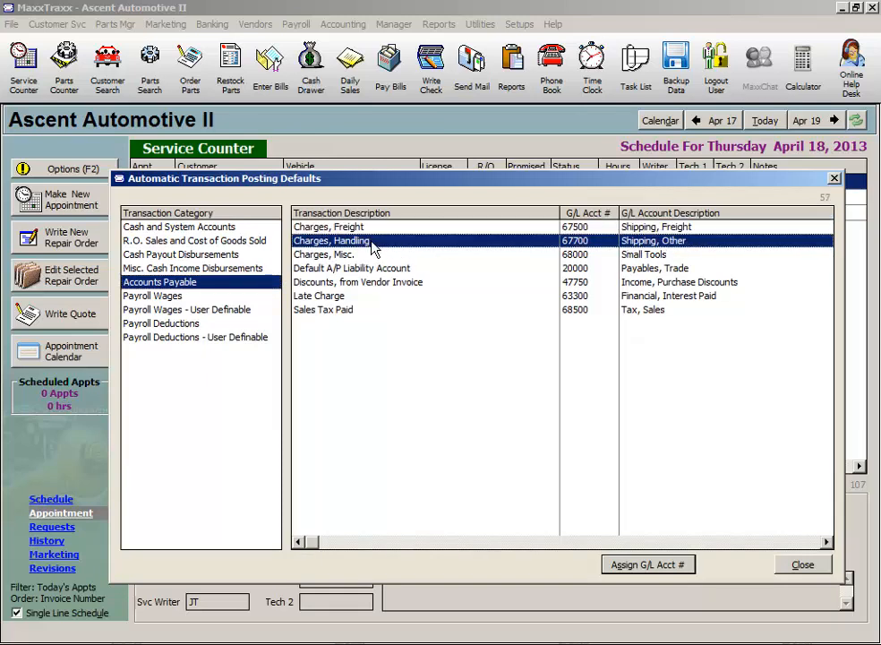
pyautogui.click(366, 255)
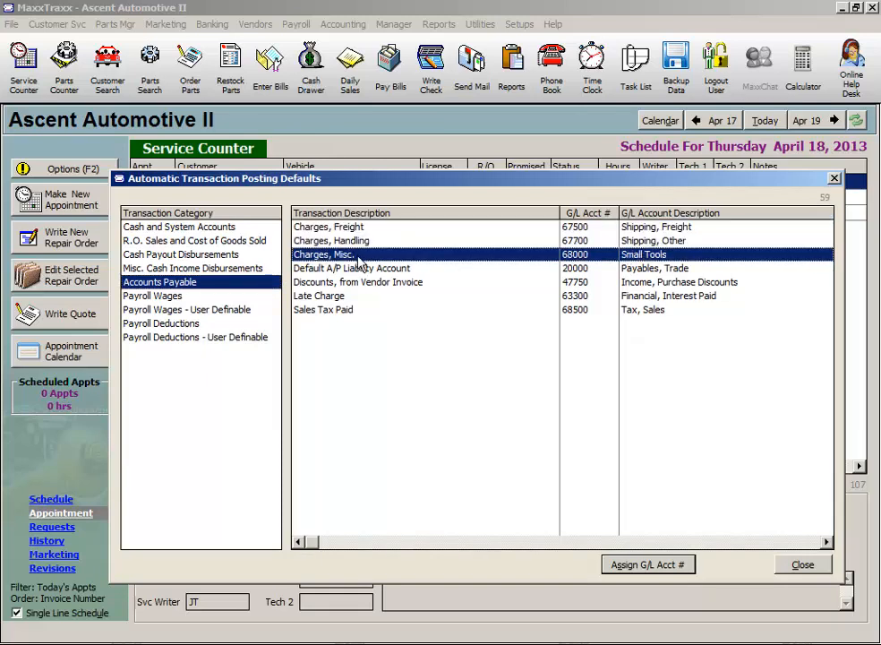
# - Review the default G/L accounts for payroll wages and payroll deductions, including both user-definable categories
pyautogui.click(178, 296)
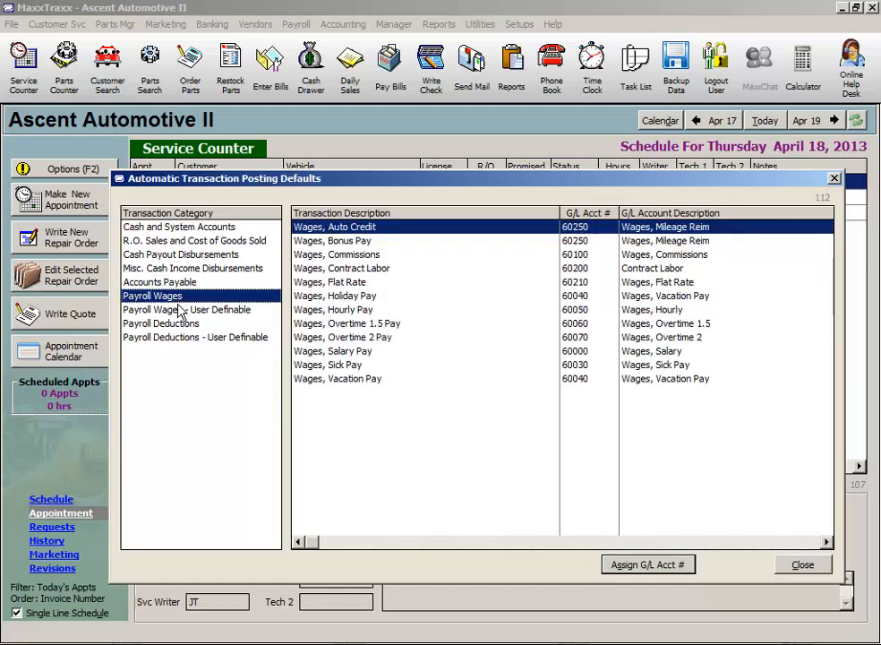
pyautogui.click(178, 311)
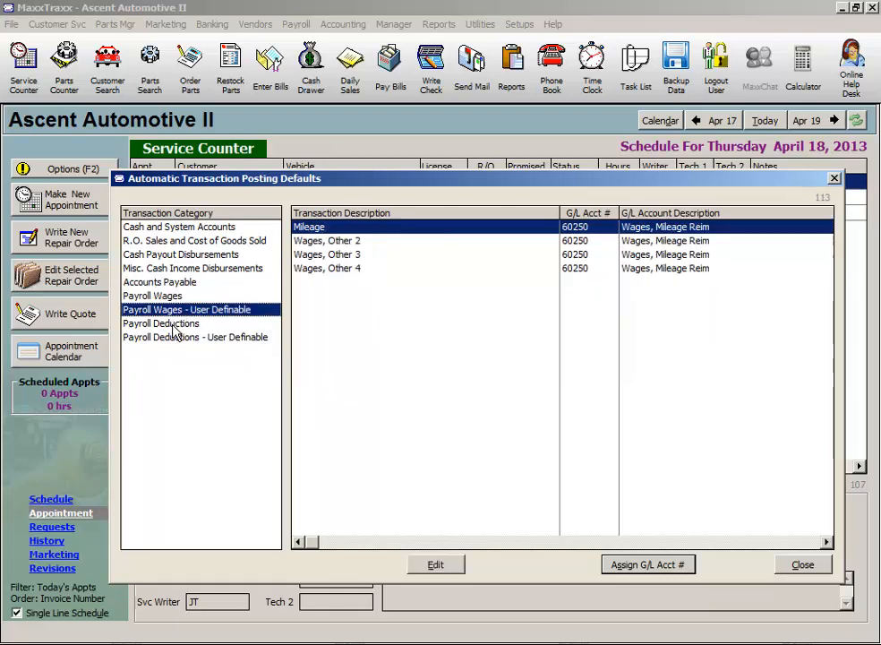
pyautogui.click(178, 324)
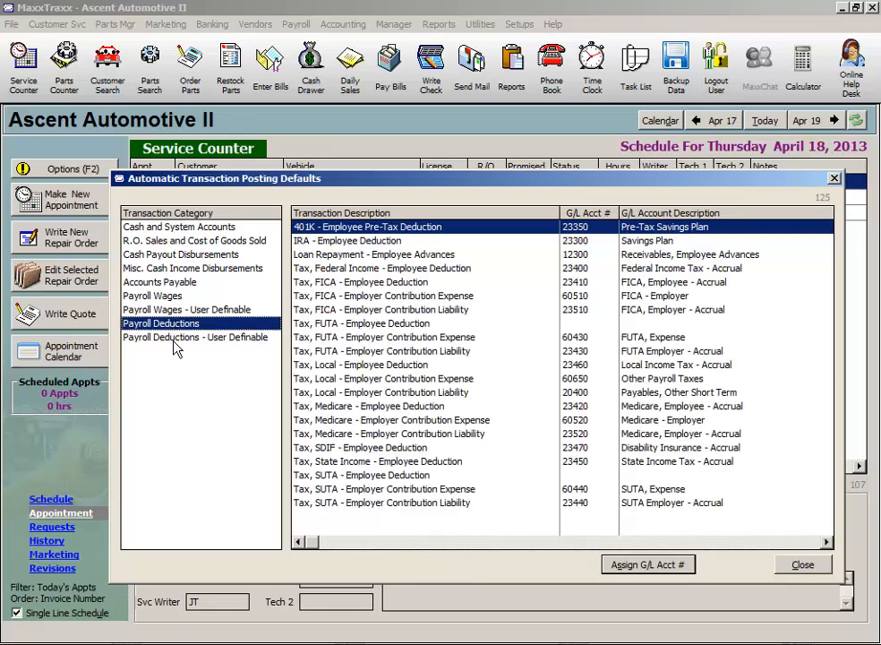
pyautogui.click(174, 342)
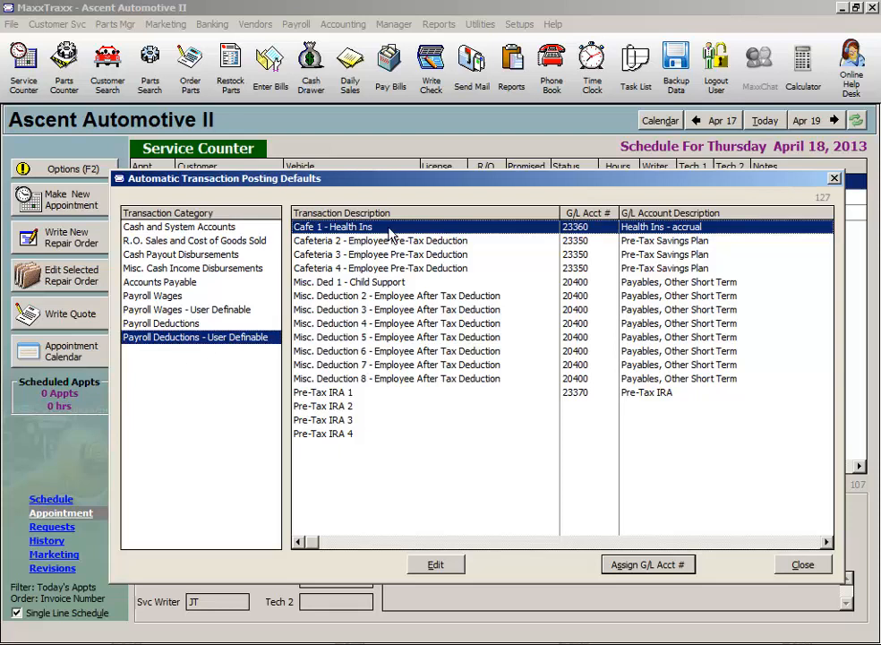
pyautogui.click(410, 285)
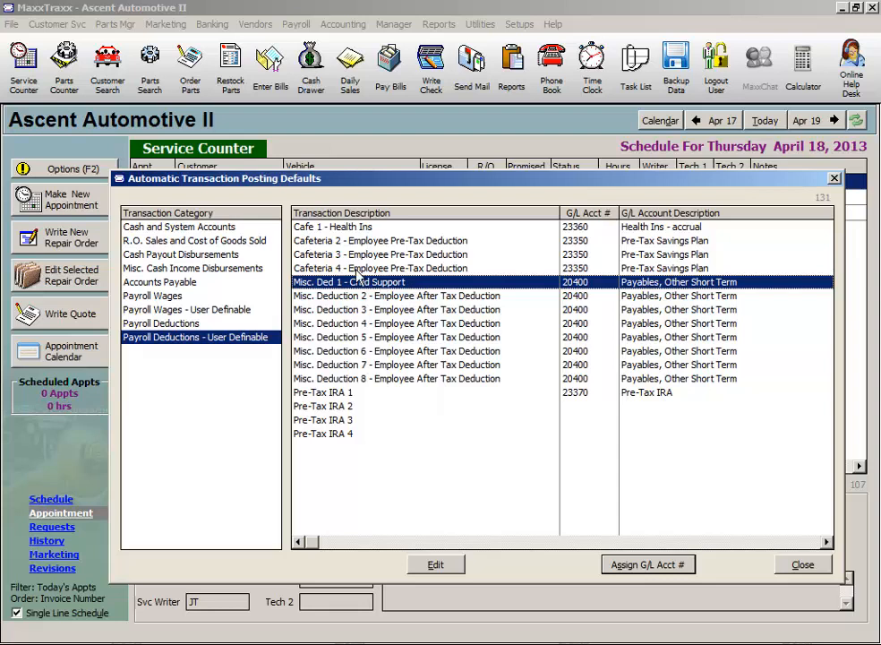
# - Start a new transaction type in the Cash Payout Disbursements category with the description Over/Short
pyautogui.click(252, 256)
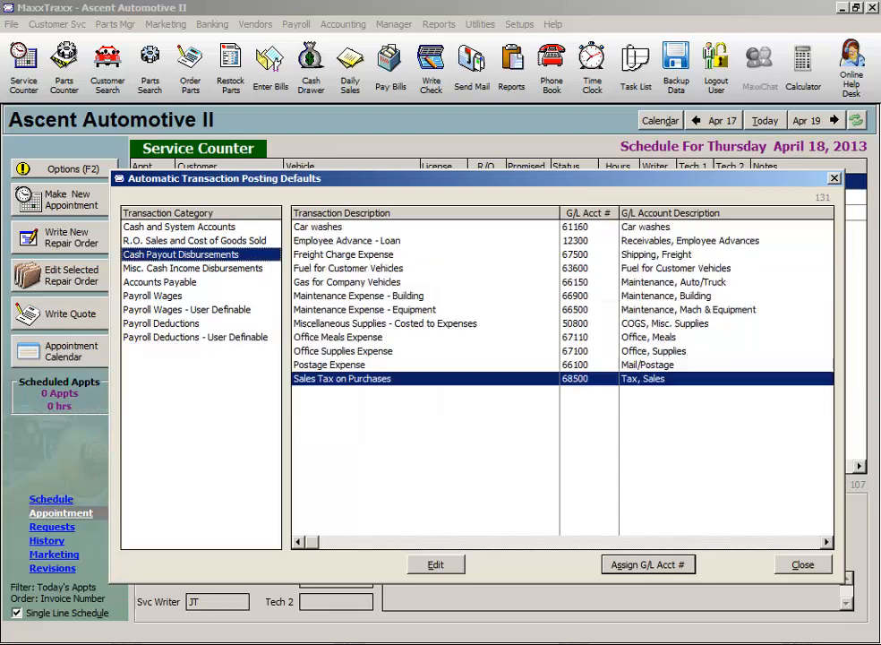
pyautogui.click(252, 268)
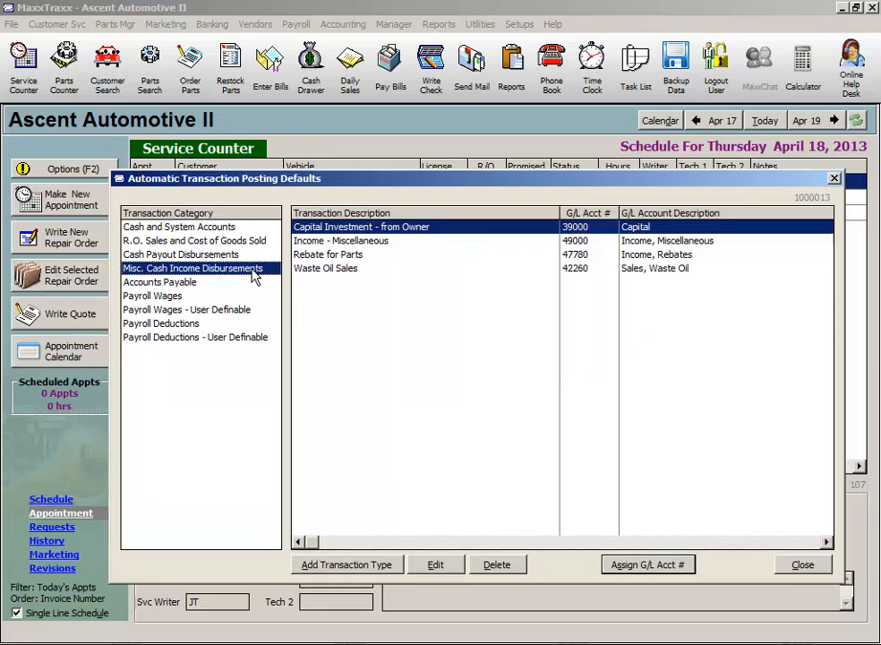
pyautogui.click(257, 256)
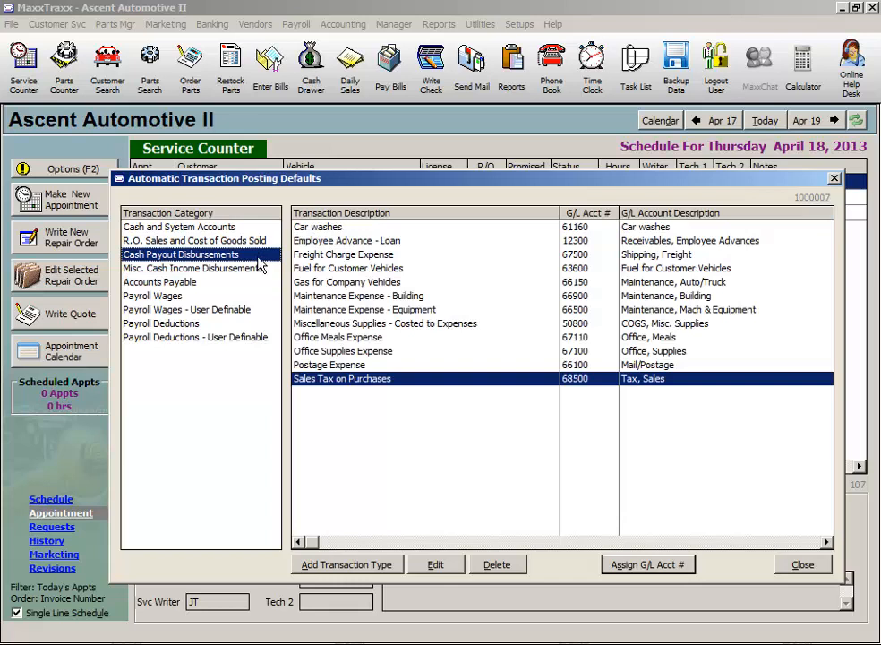
pyautogui.click(354, 228)
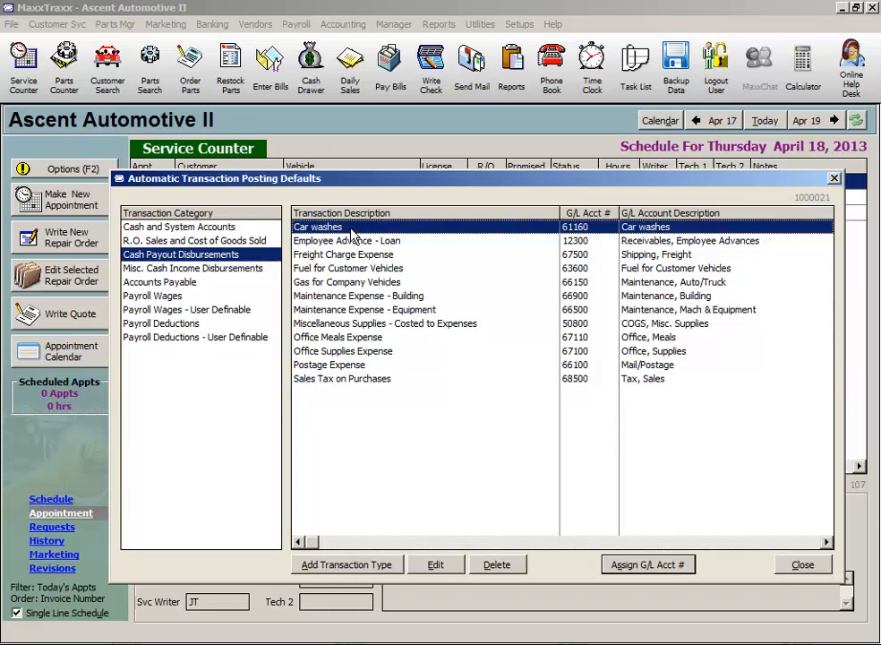
pyautogui.click(357, 268)
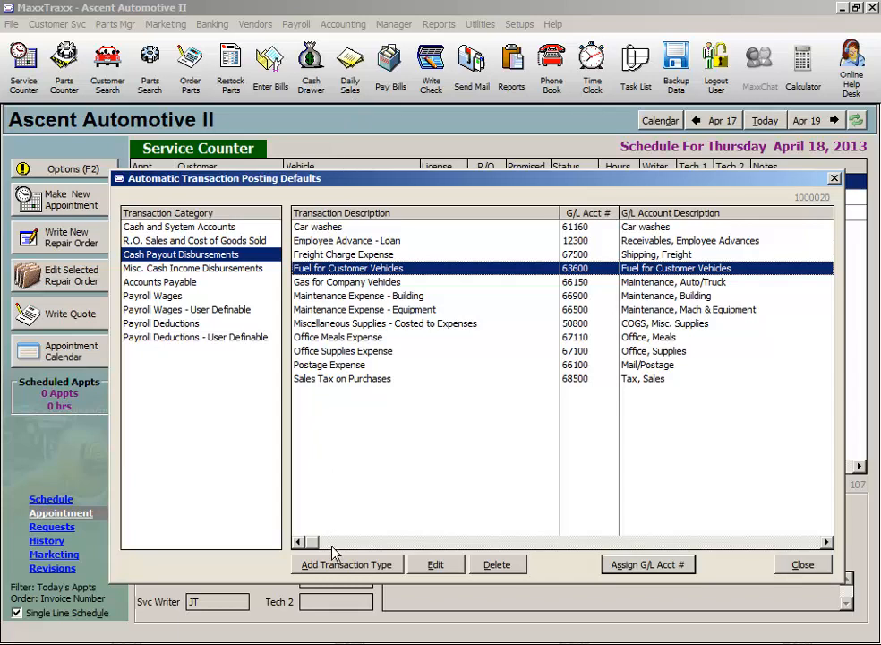
pyautogui.click(345, 577)
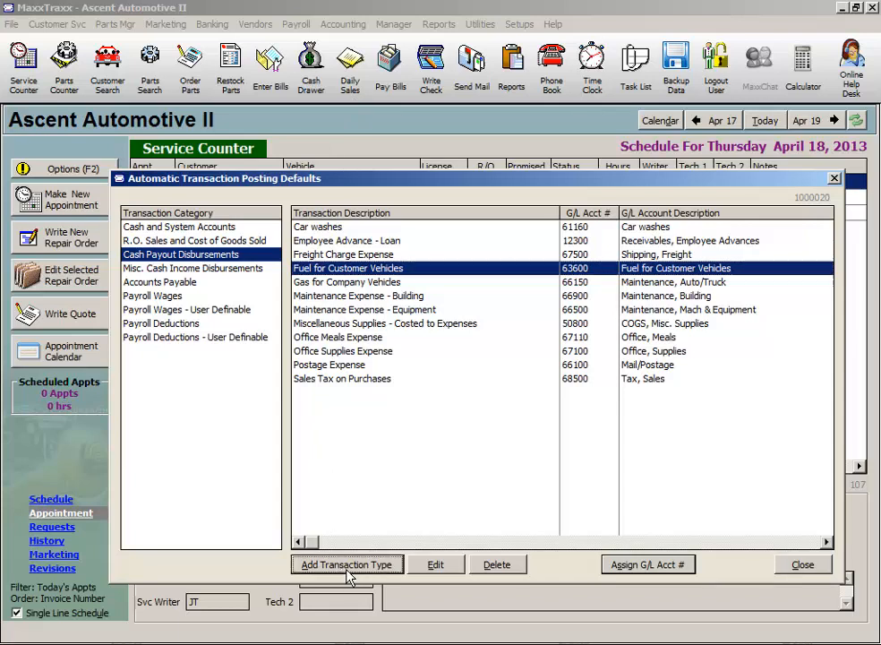
pyautogui.write('Over/Short')
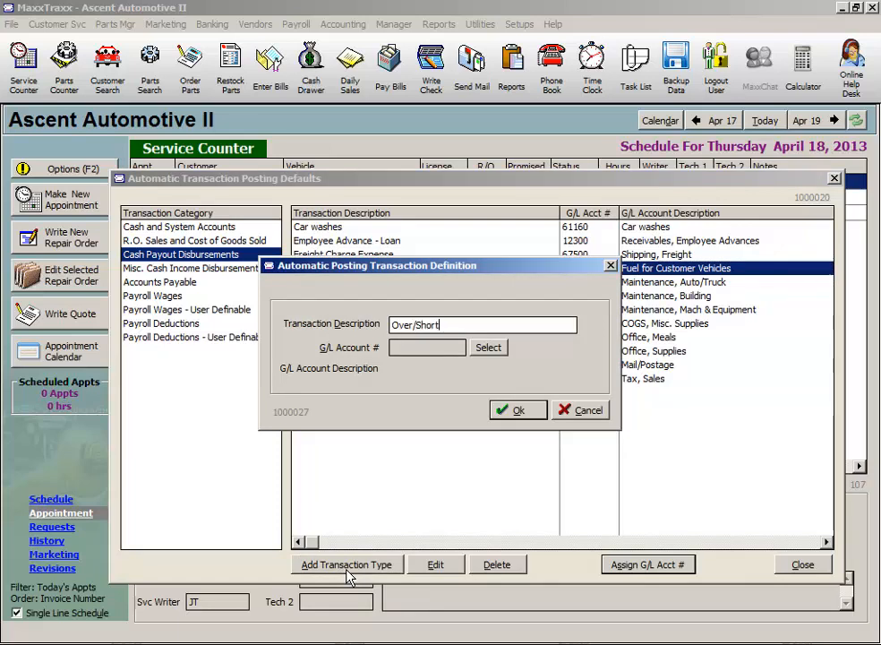
# - Assign G/L account 63550 Financial, Over/Short to the new transaction type, save it and select it in the transaction list
pyautogui.click(492, 349)
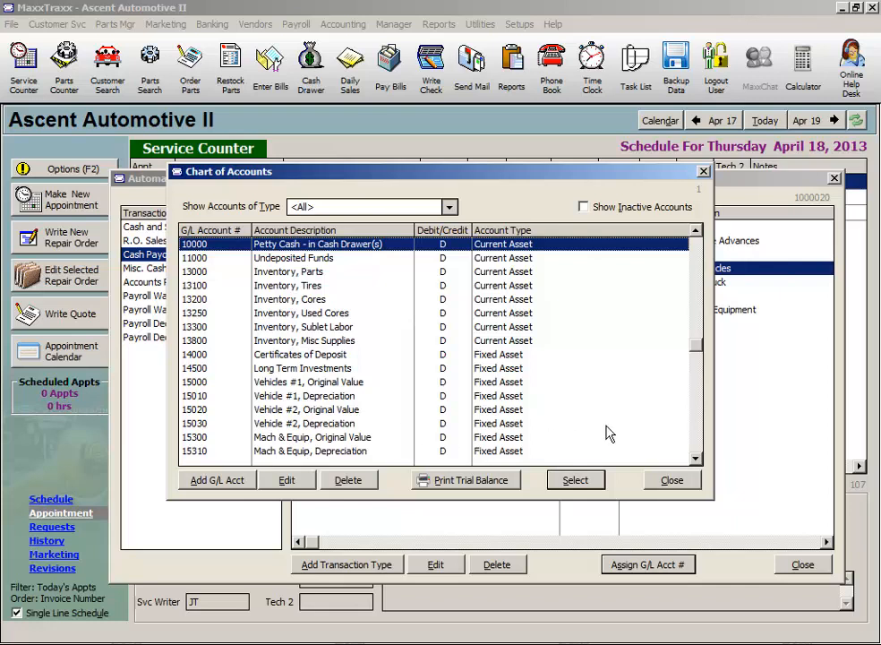
pyautogui.press('6')
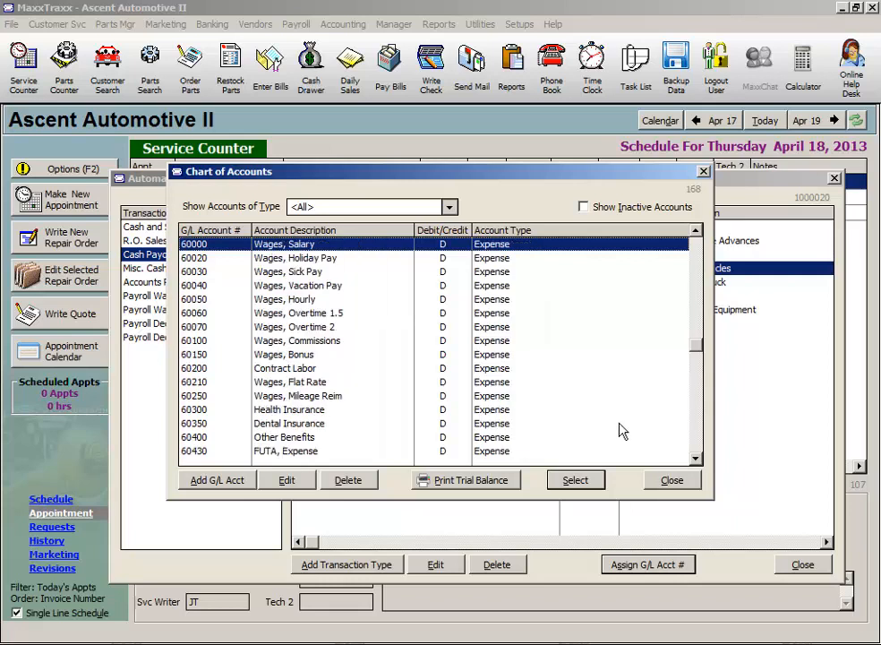
pyautogui.press('Down')
pyautogui.press('Down')
pyautogui.press('Down')
pyautogui.press('Down')
pyautogui.press('Down')
pyautogui.press('Down')
pyautogui.press('Down')
pyautogui.press('Down')
pyautogui.press('Down')
pyautogui.press('Down')
pyautogui.press('Down')
pyautogui.press('Down')
pyautogui.press('Down')
pyautogui.press('Down')
pyautogui.press('Down')
pyautogui.press('Down')
pyautogui.press('Down')
pyautogui.press('Down')
pyautogui.press('Down')
pyautogui.press('Down')
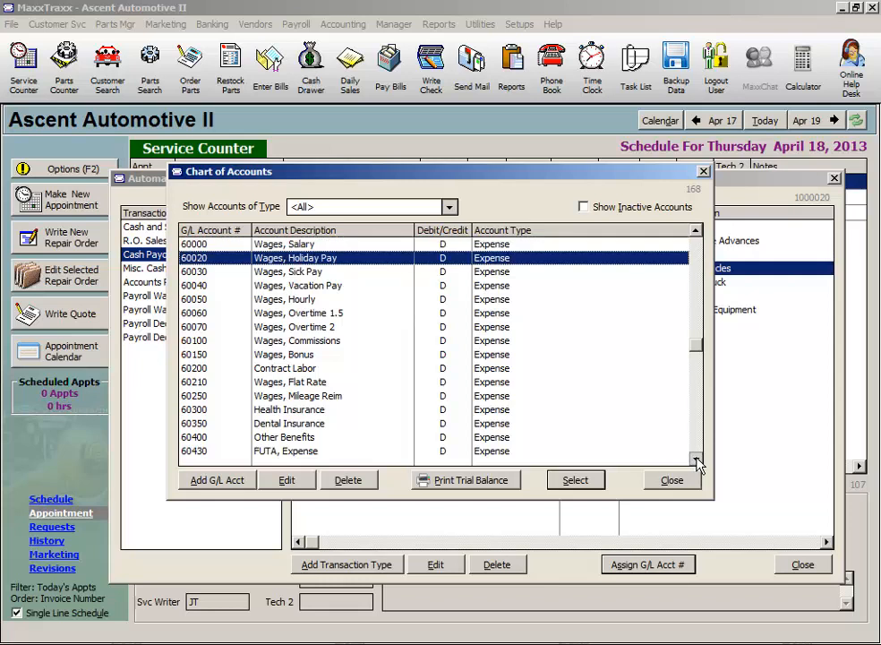
pyautogui.press('Down')
pyautogui.press('Down')
pyautogui.press('Down')
pyautogui.press('Down')
pyautogui.press('Down')
pyautogui.press('Down')
pyautogui.press('Down')
pyautogui.press('Down')
pyautogui.press('Down')
pyautogui.press('Down')
pyautogui.press('Down')
pyautogui.press('Down')
pyautogui.press('Down')
pyautogui.press('Down')
pyautogui.press('Down')
pyautogui.press('Down')
pyautogui.press('Down')
pyautogui.press('Down')
pyautogui.press('Down')
pyautogui.press('Down')
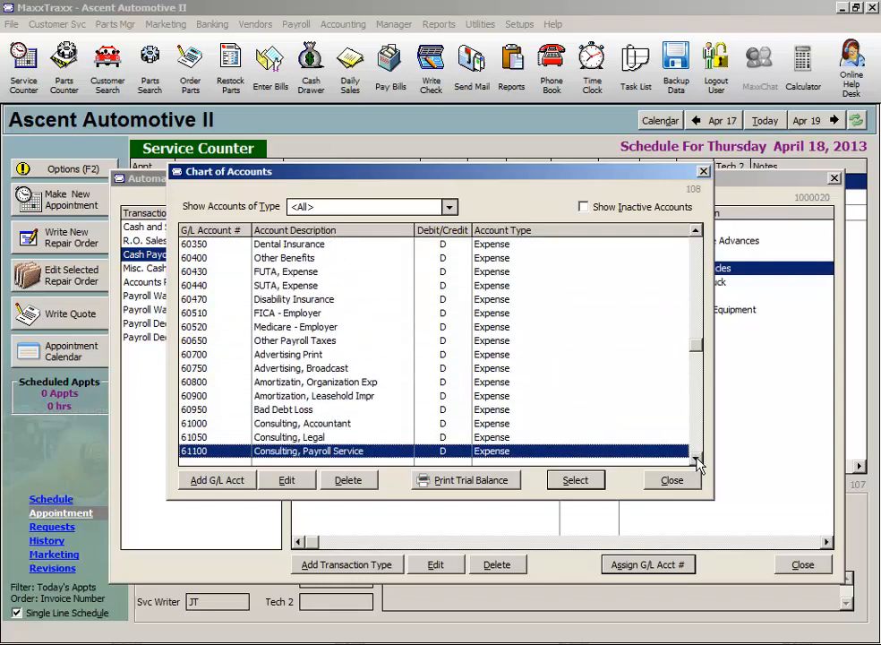
pyautogui.press('Down')
pyautogui.press('Down')
pyautogui.press('Down')
pyautogui.press('Down')
pyautogui.press('Down')
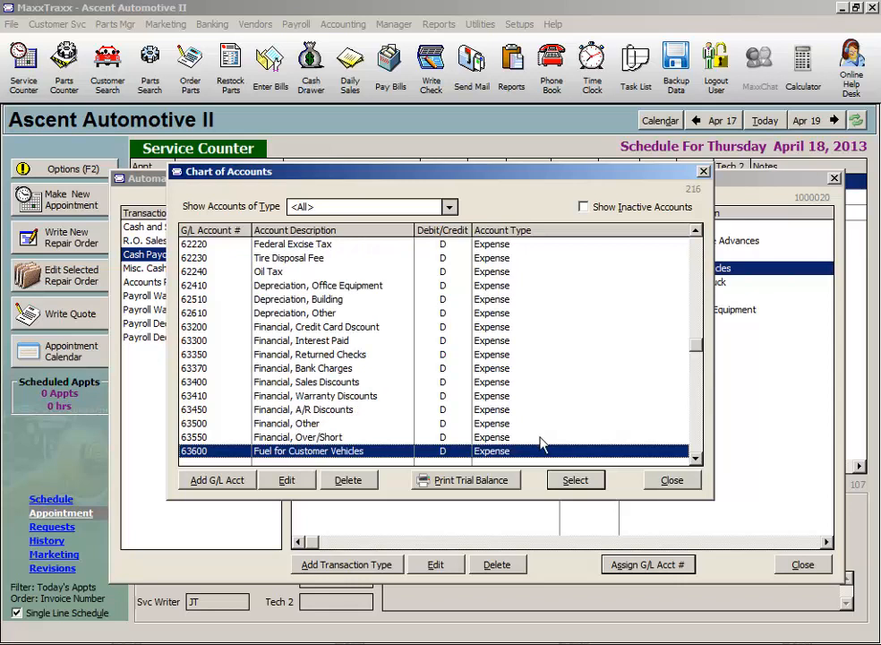
pyautogui.click(358, 438)
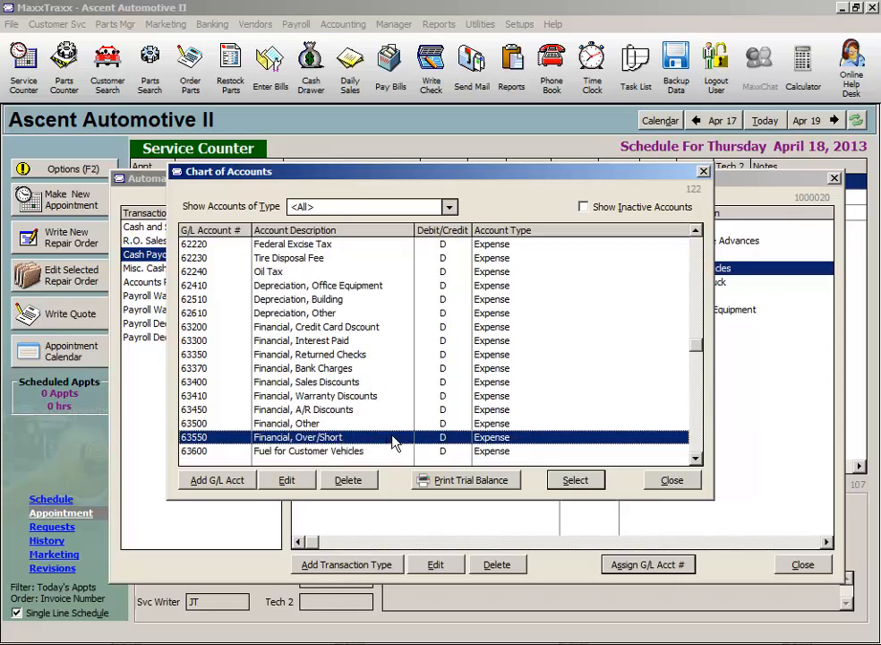
pyautogui.click(576, 481)
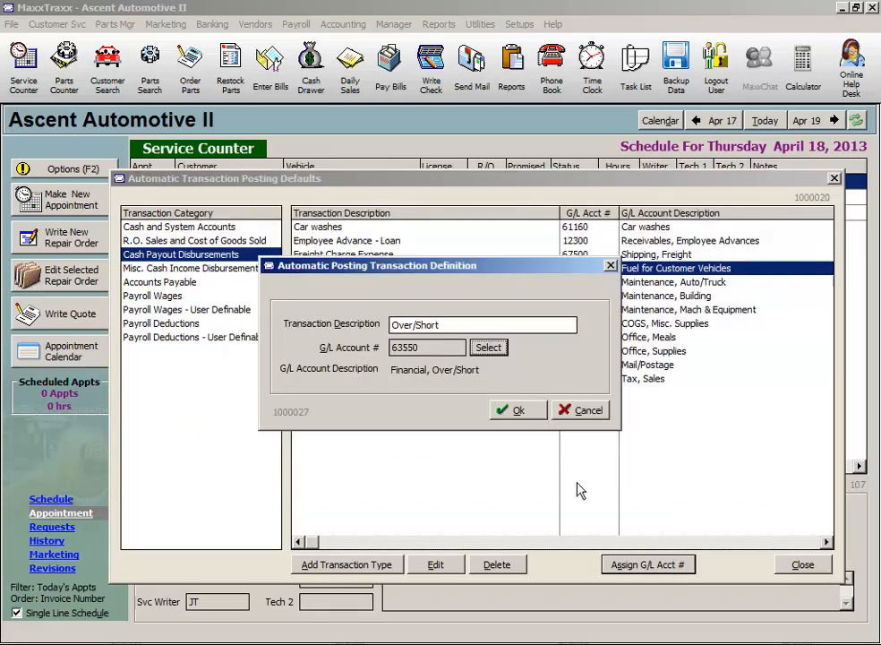
pyautogui.click(518, 410)
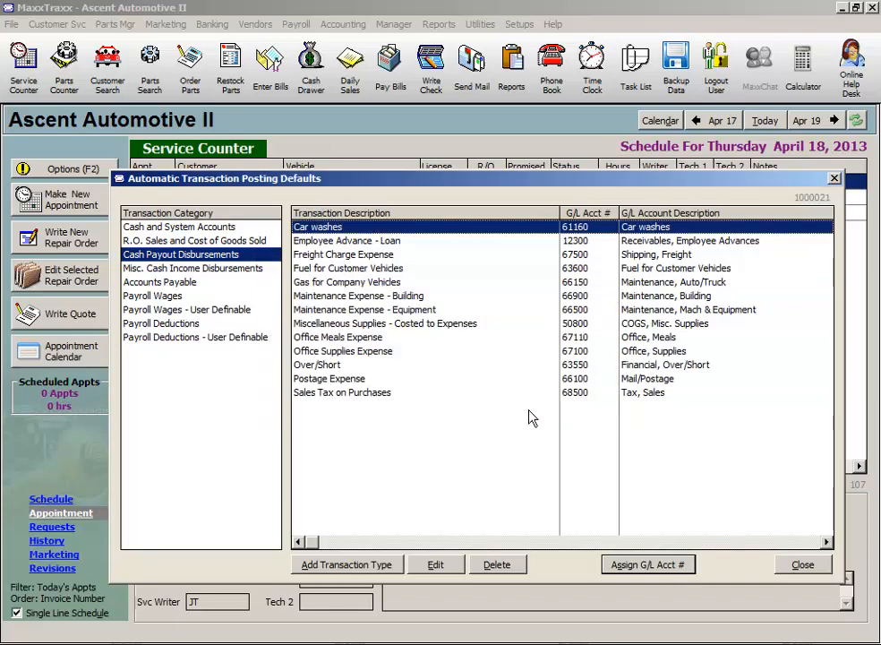
pyautogui.click(377, 367)
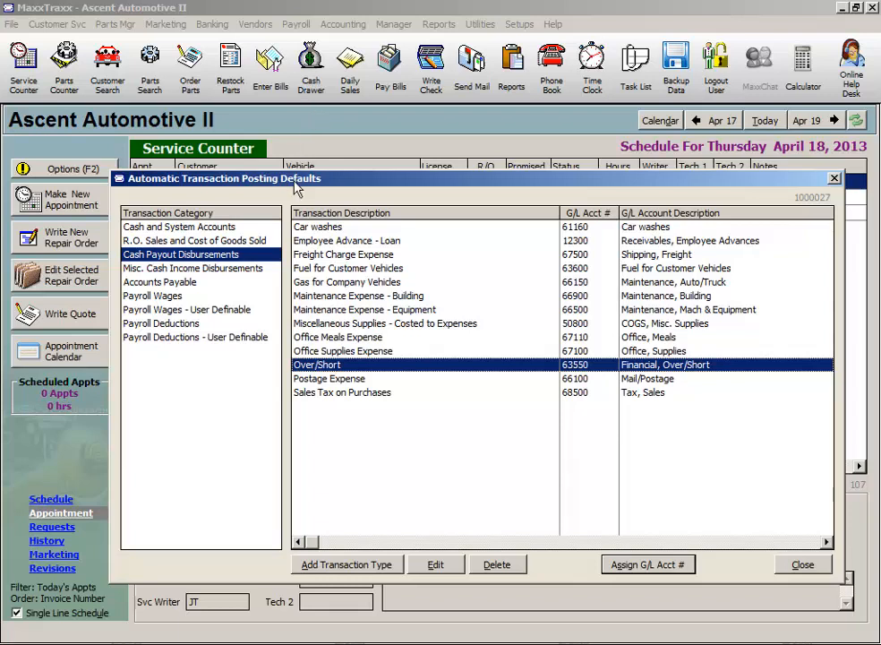
# - Start a new transaction type in the Misc. Cash Income Disbursements category with the description Over/Short
pyautogui.click(269, 268)
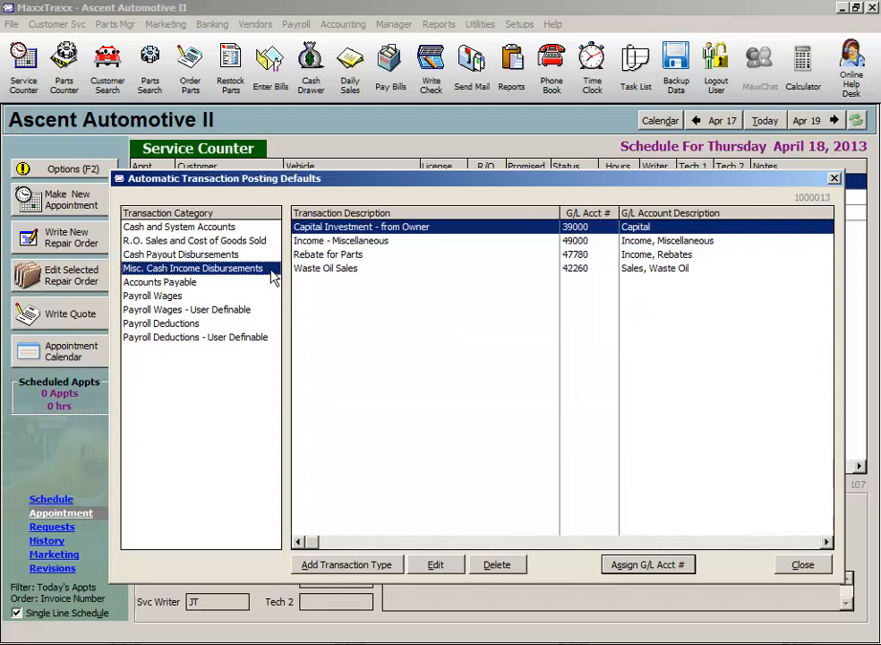
pyautogui.click(363, 564)
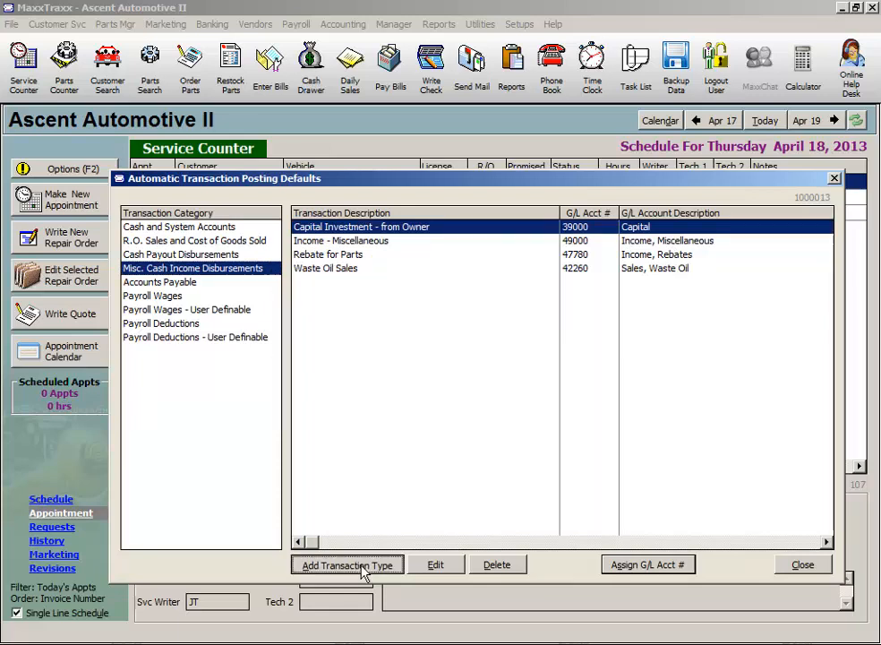
pyautogui.write('Ove')
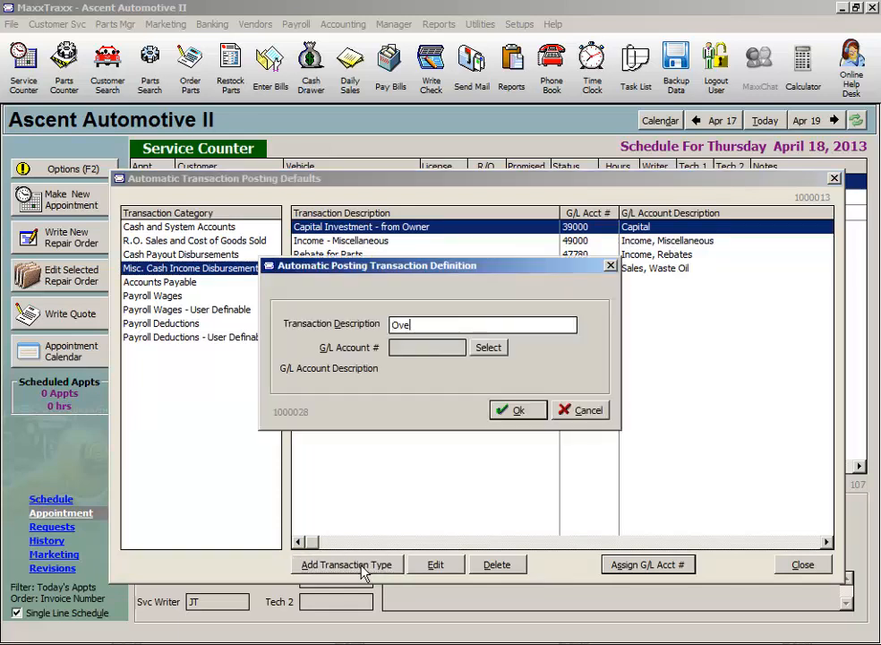
pyautogui.write('r/Short')
# - Assign G/L account 63550 Financial, Over/Short to the new miscellaneous cash income type and save it
pyautogui.click(491, 349)
pyautogui.press('6')
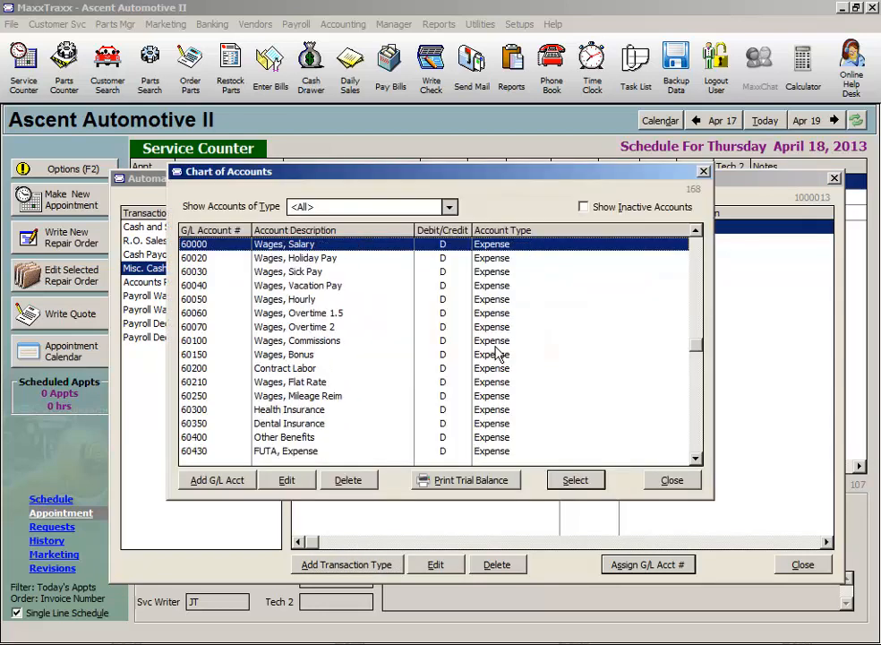
pyautogui.press('pagedown')
pyautogui.press('pagedown')
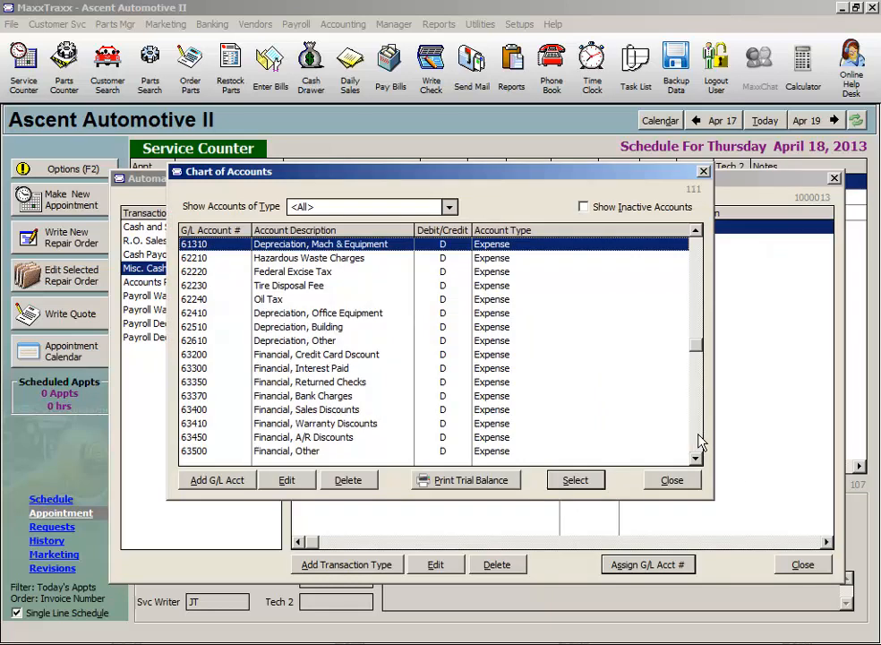
pyautogui.press('pagedown')
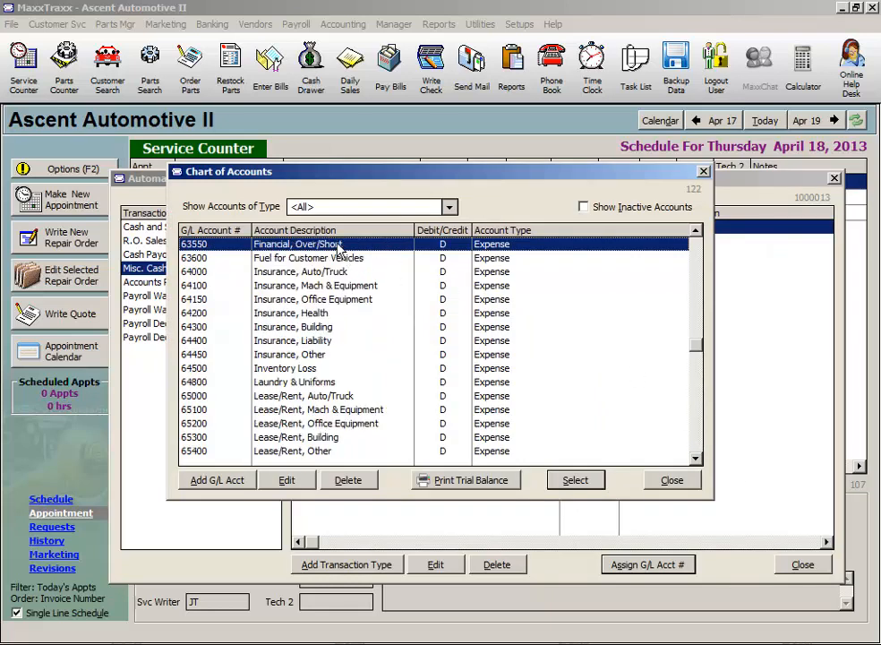
pyautogui.press('Return')
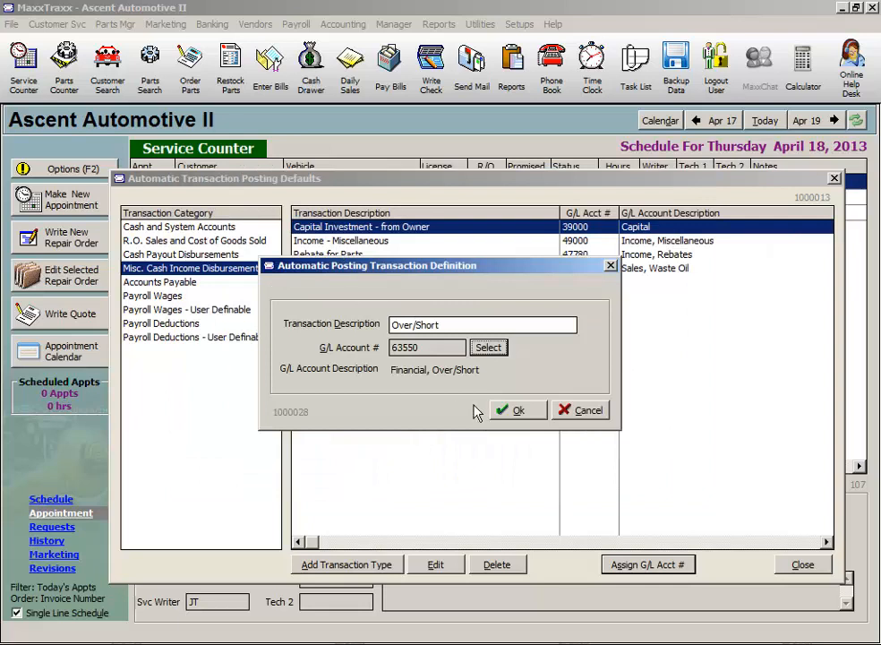
pyautogui.doubleClick(439, 346)
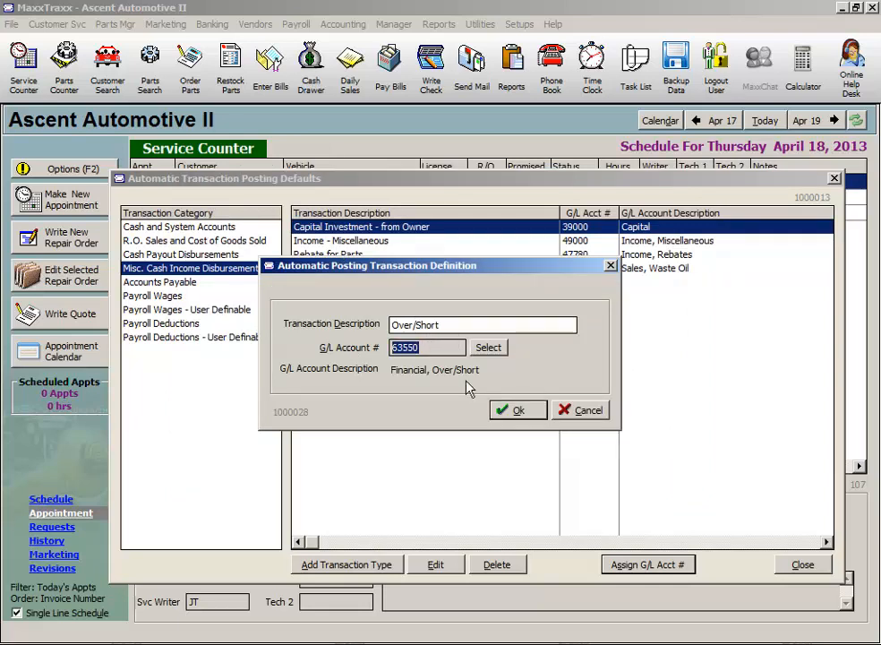
pyautogui.click(516, 412)
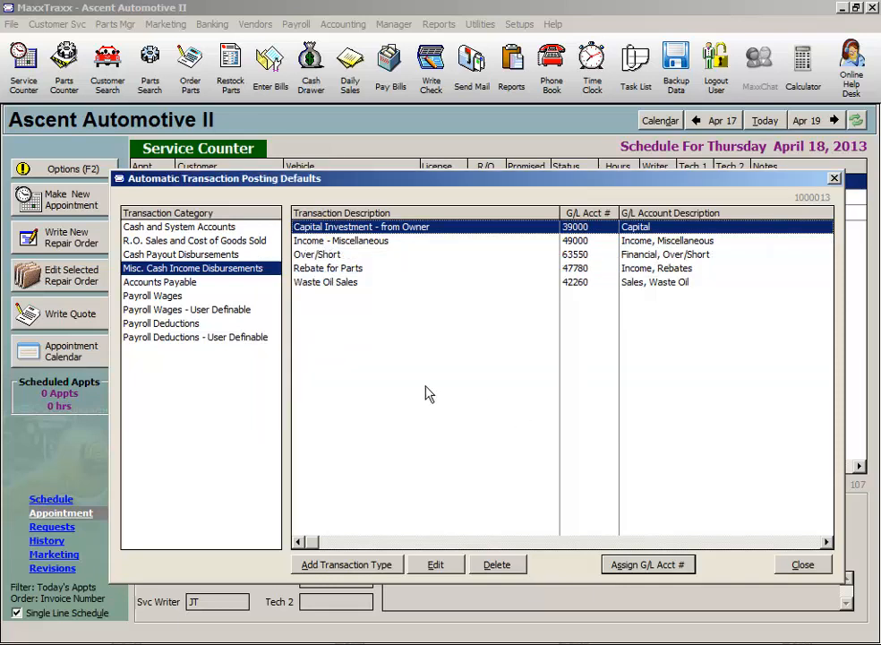
# - Review the G/L accounts of the Rebate for Parts and Waste Oil Sales transactions, and close the posting defaults
pyautogui.click(357, 270)
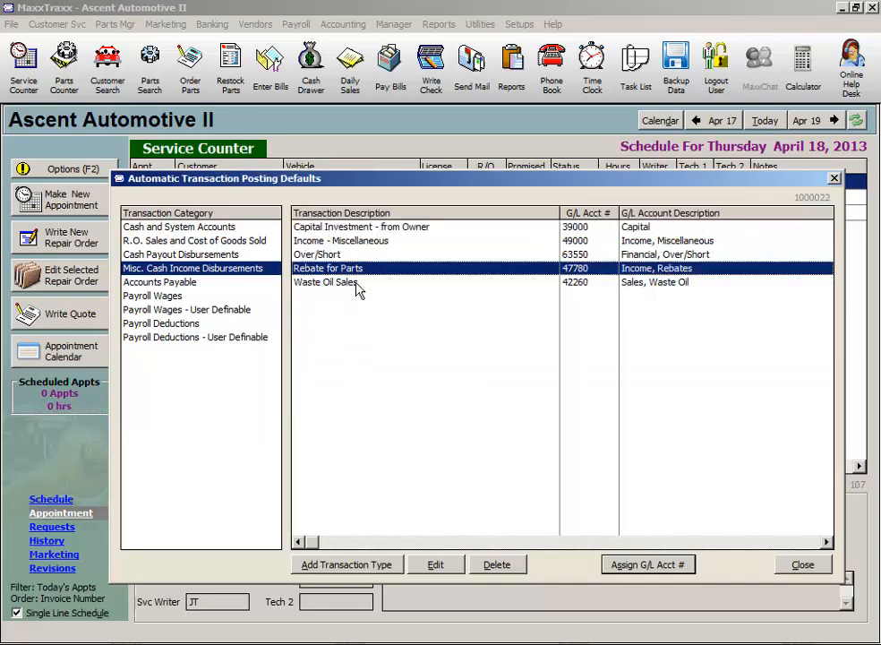
pyautogui.click(357, 283)
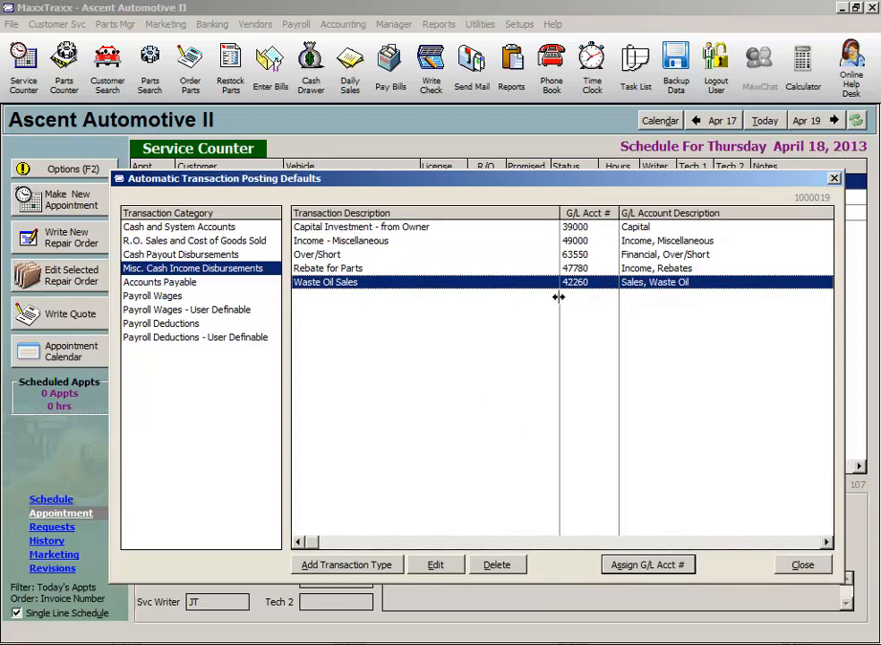
pyautogui.click(646, 270)
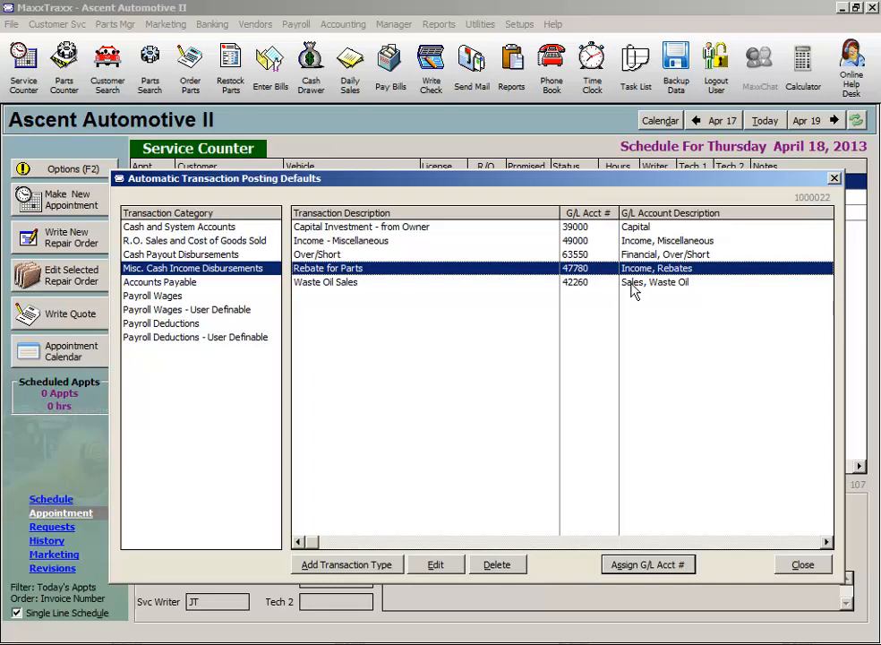
pyautogui.click(632, 287)
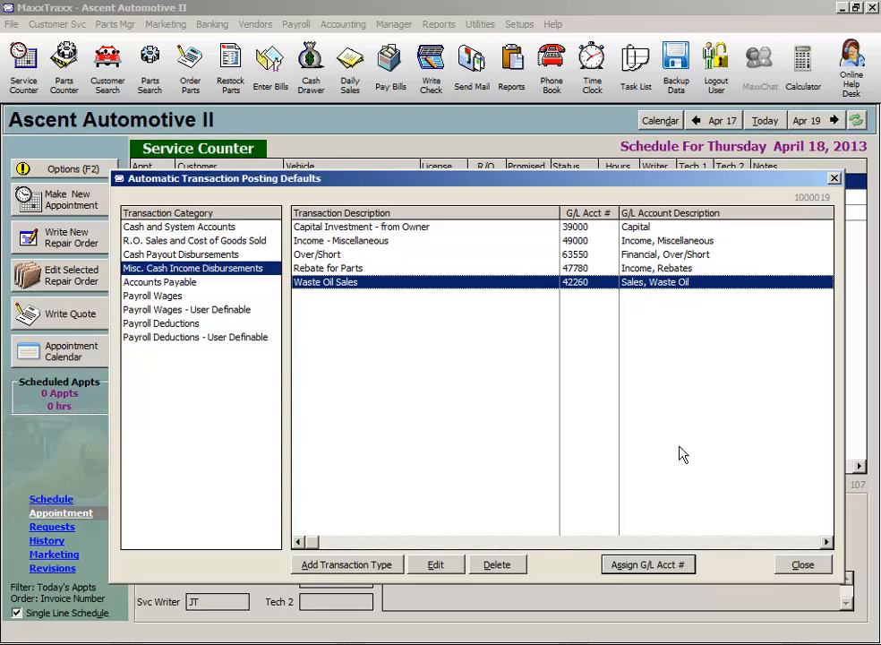
pyautogui.click(803, 565)
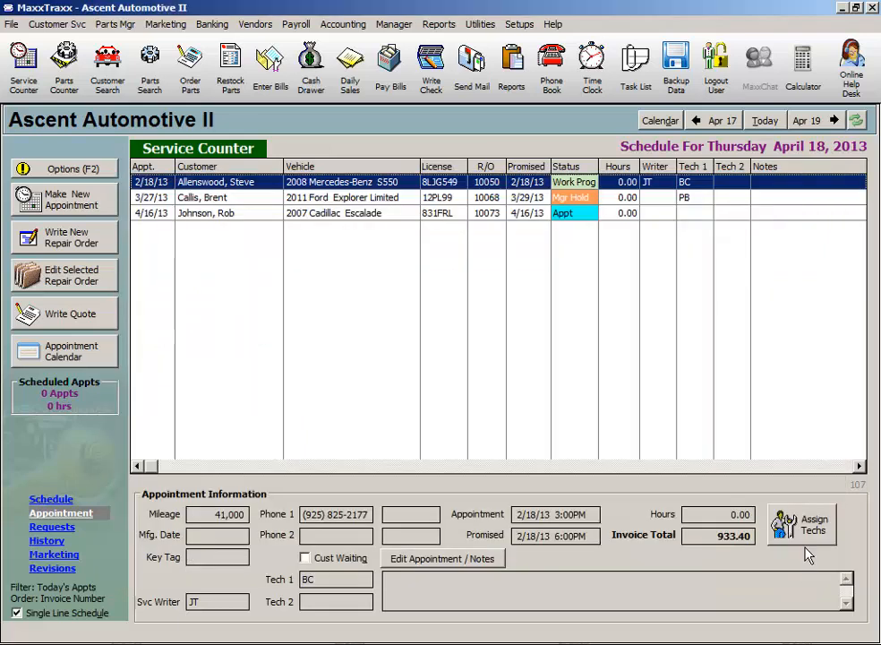